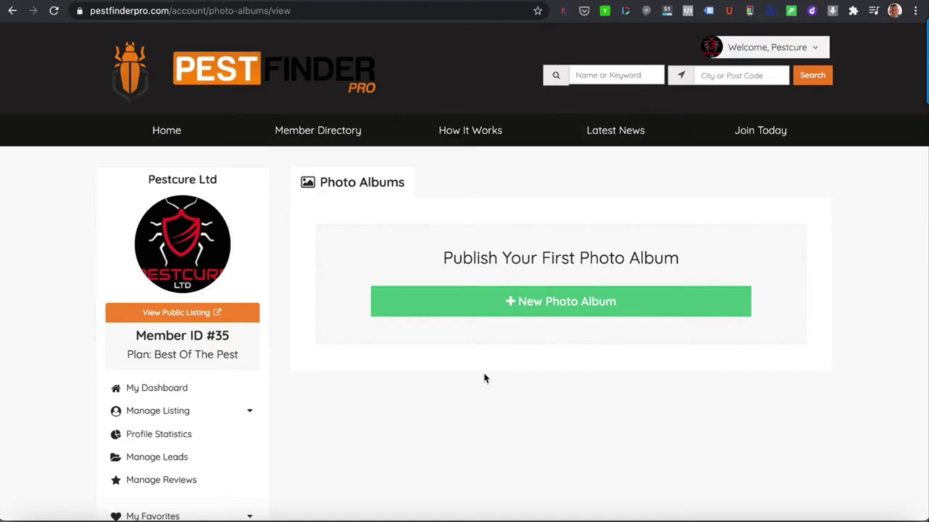
View the member account's Products section and its Discussions section
scroll(484, 378, "down", 5)
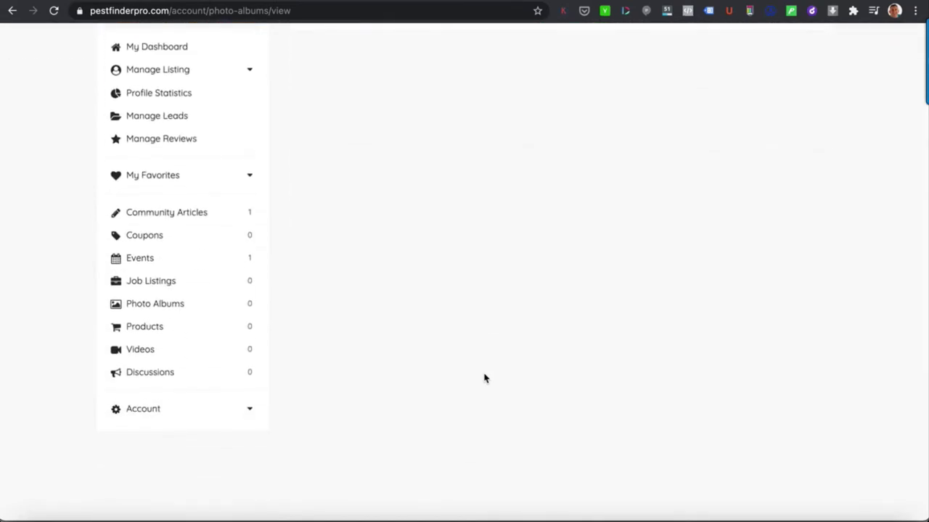
left_click(204, 334)
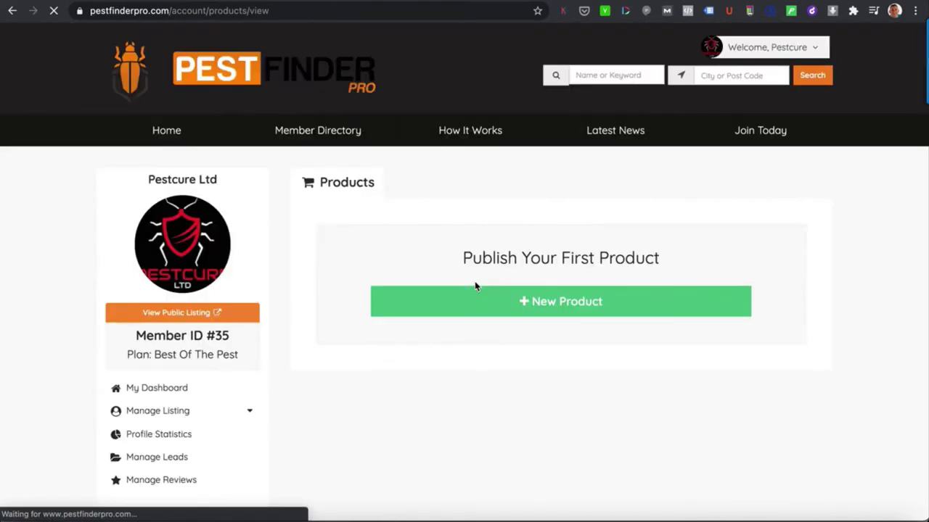
scroll(475, 286, "down", 1)
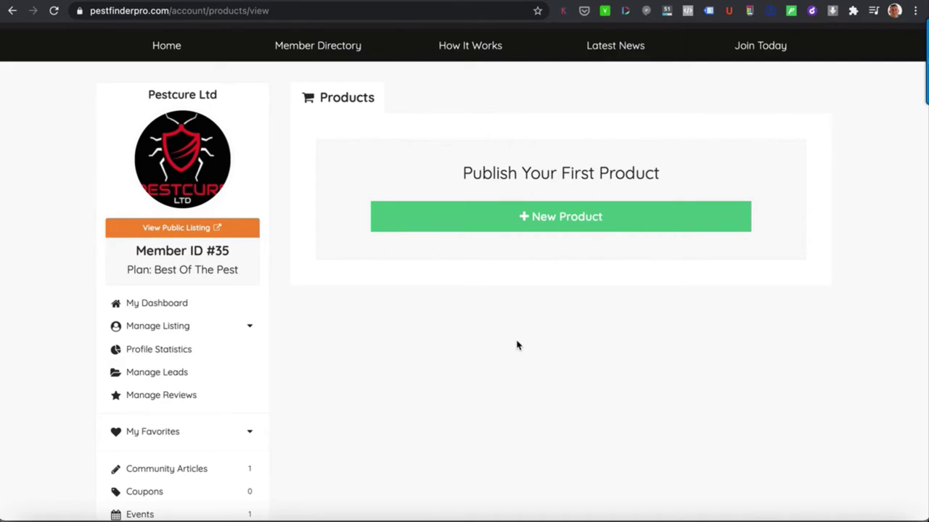
scroll(516, 346, "down", 4)
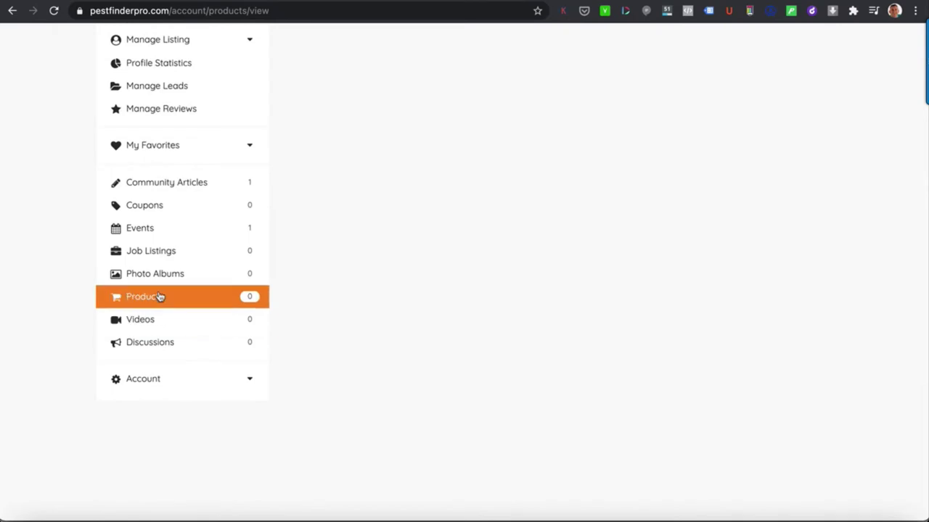
left_click(172, 344)
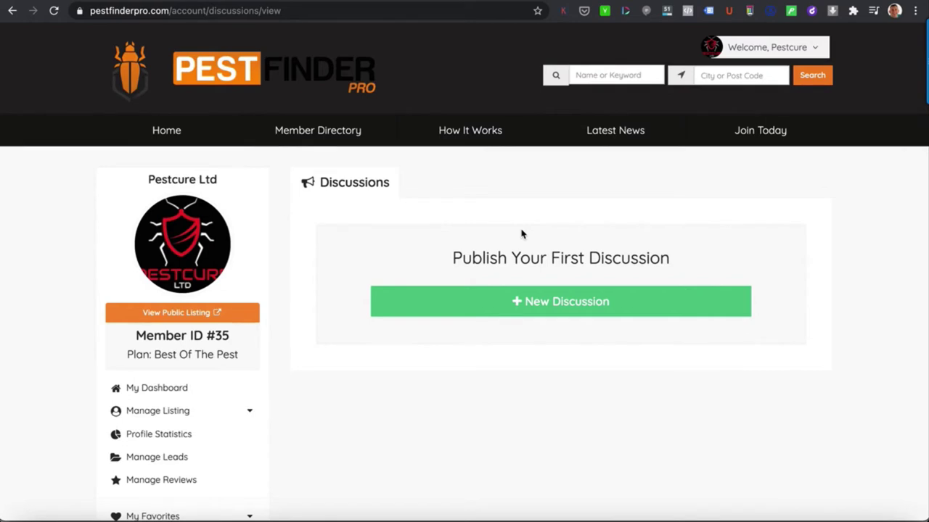
Expand the Account options in the member sidebar and review the available account management entries
scroll(521, 234, "down", 5)
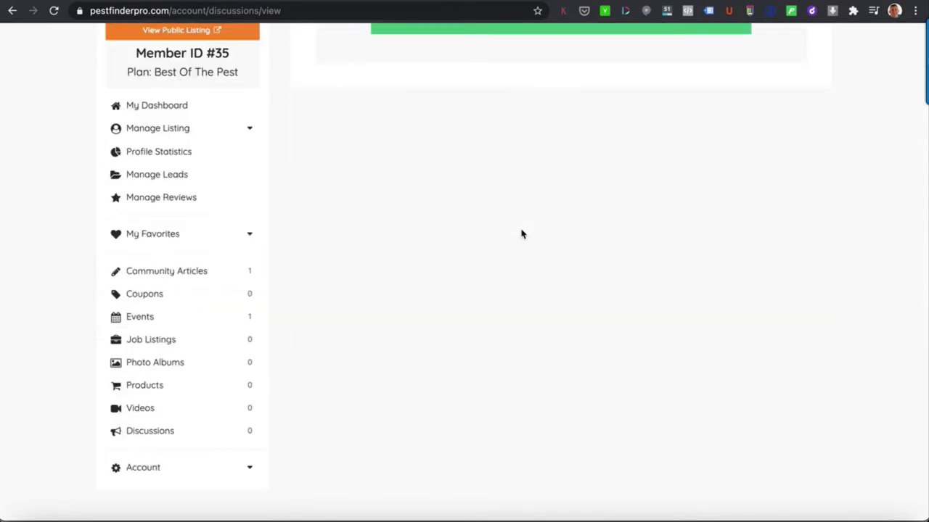
scroll(521, 234, "down", 2)
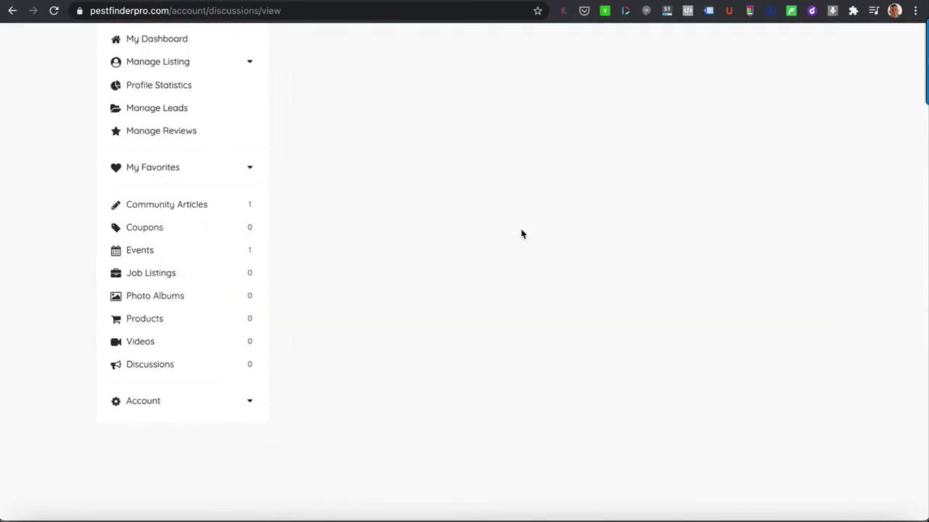
left_click(251, 400)
scroll(346, 384, "down", 2)
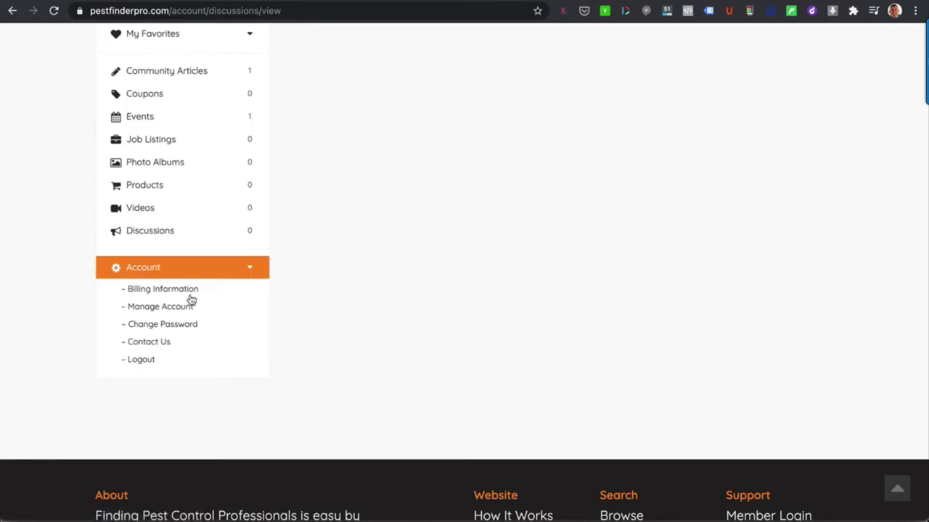
Return to the member dashboard and review its content publishing, listing management, account details and QR code areas
scroll(221, 269, "up", 5)
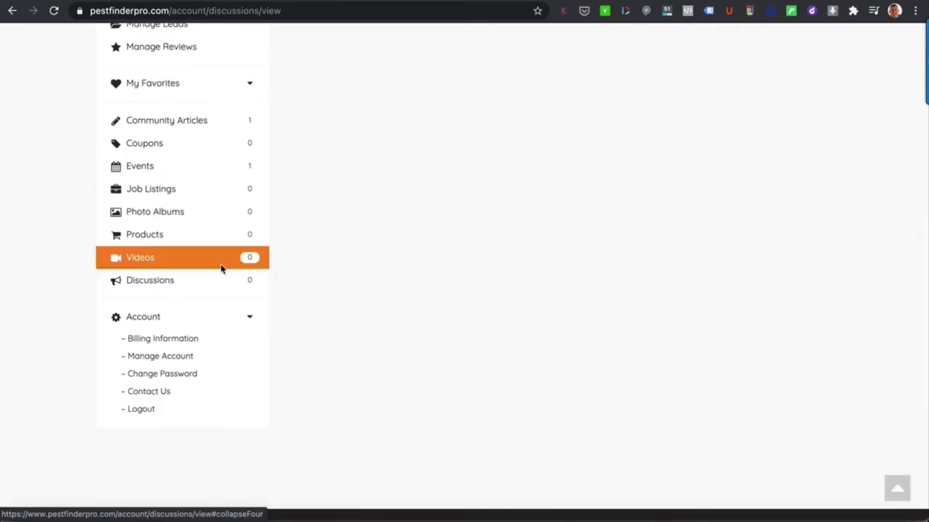
scroll(221, 269, "up", 2)
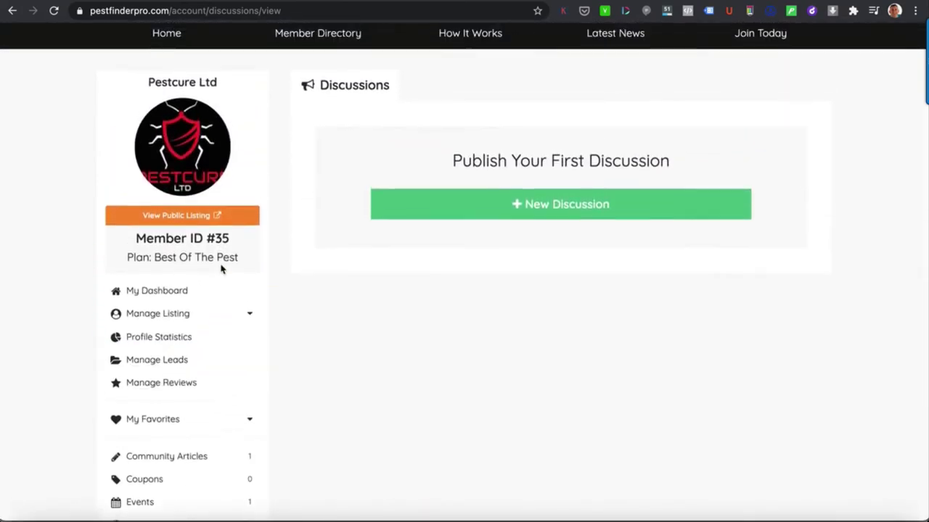
scroll(221, 265, "up", 2)
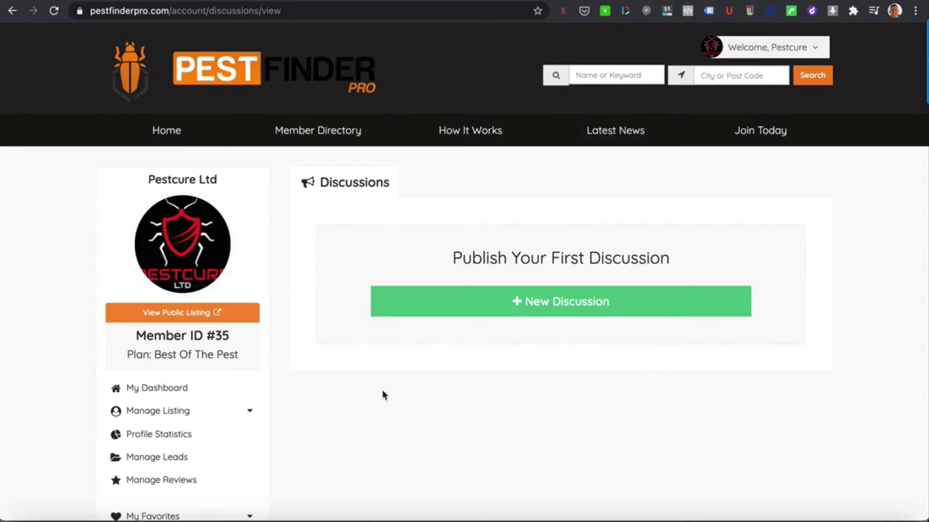
scroll(383, 394, "down", 4)
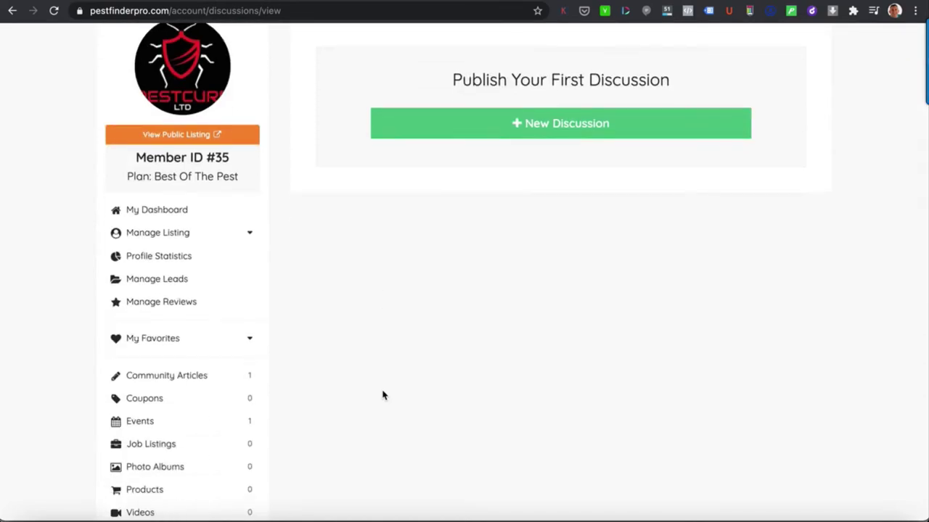
scroll(383, 395, "up", 4)
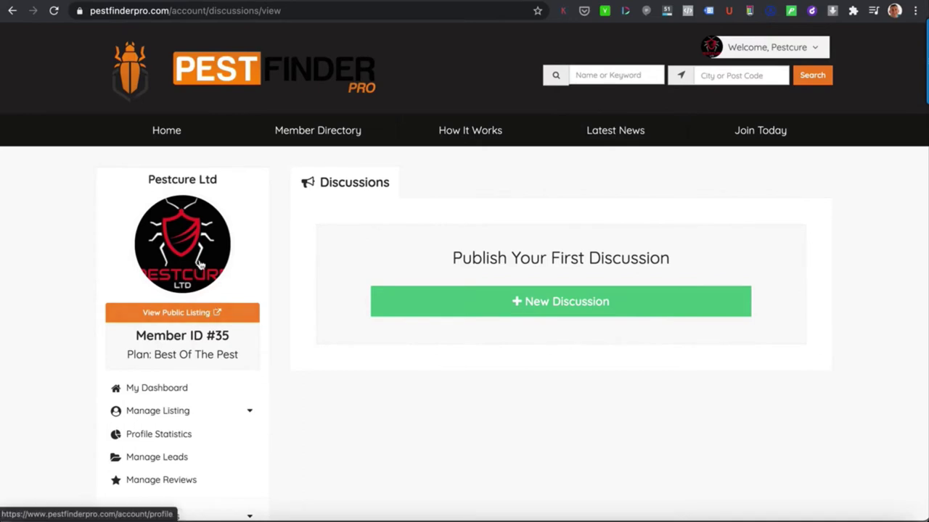
left_click(168, 387)
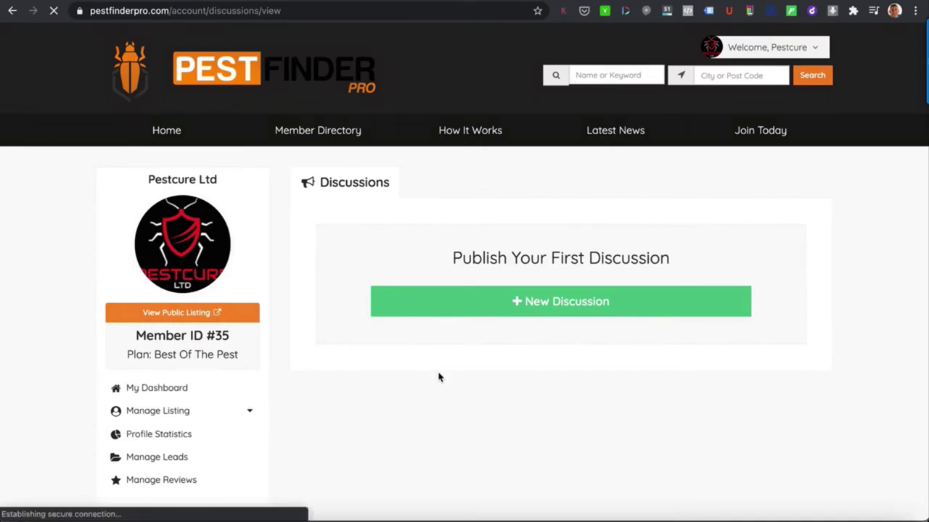
scroll(544, 345, "down", 1)
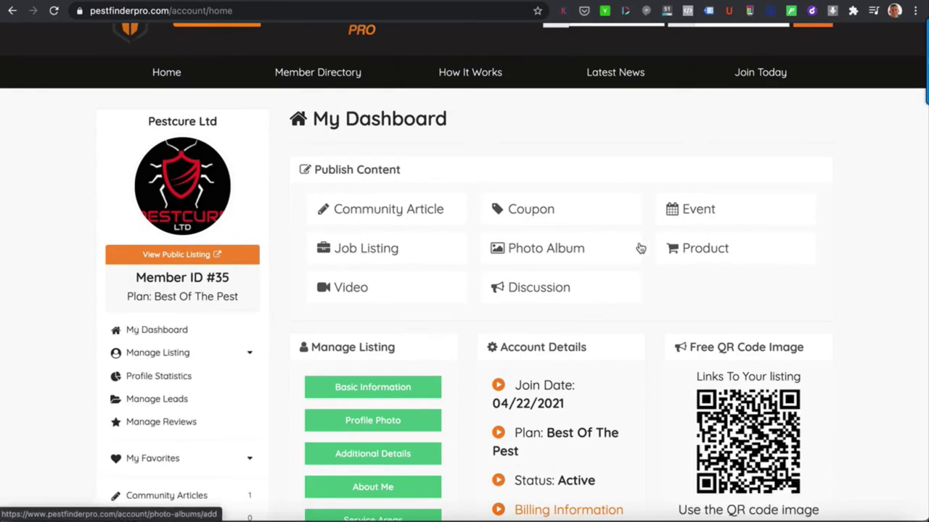
scroll(655, 300, "down", 3)
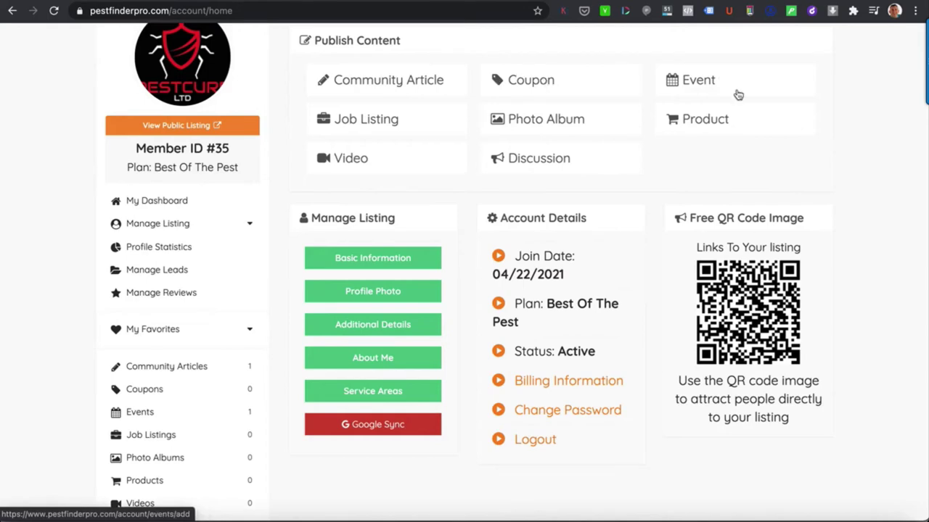
Open a new product form from the dashboard's publishing options and skim its fields down to the description editor
left_click(707, 125)
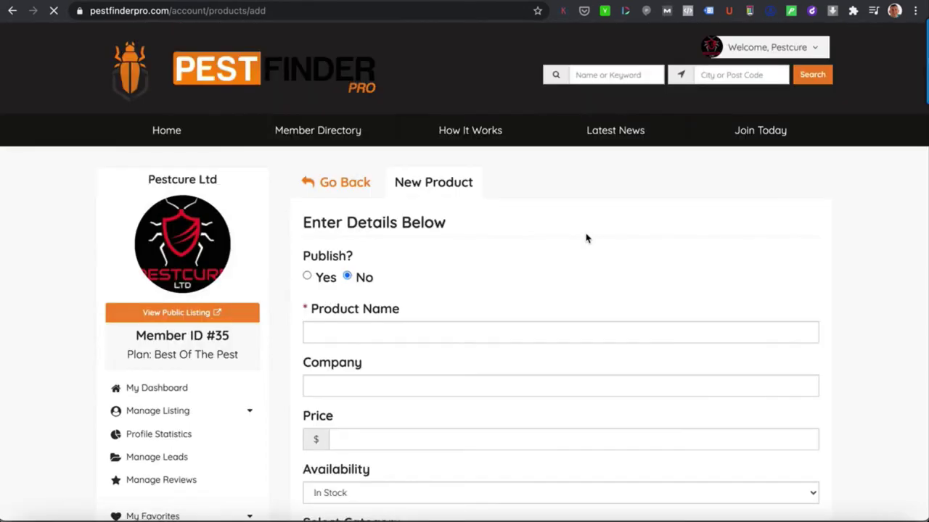
scroll(586, 238, "down", 4)
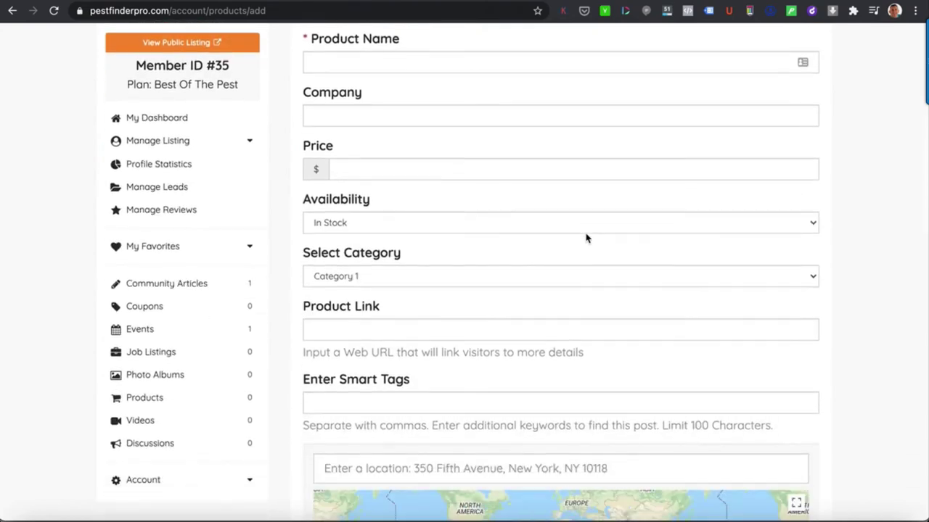
scroll(587, 238, "up", 1)
scroll(587, 239, "down", 6)
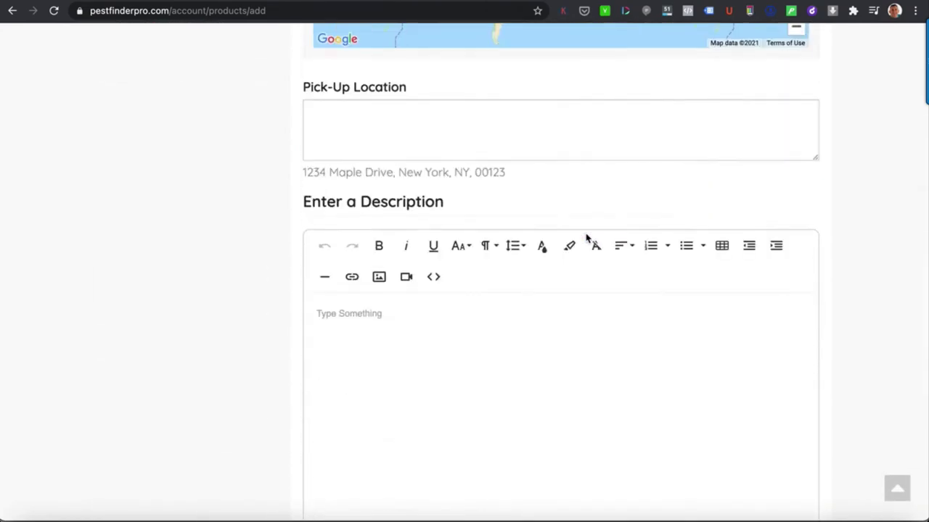
Examine the new product form's fields, including price, availability, category, product link, smart tags, pick-up location and description
scroll(587, 239, "up", 8)
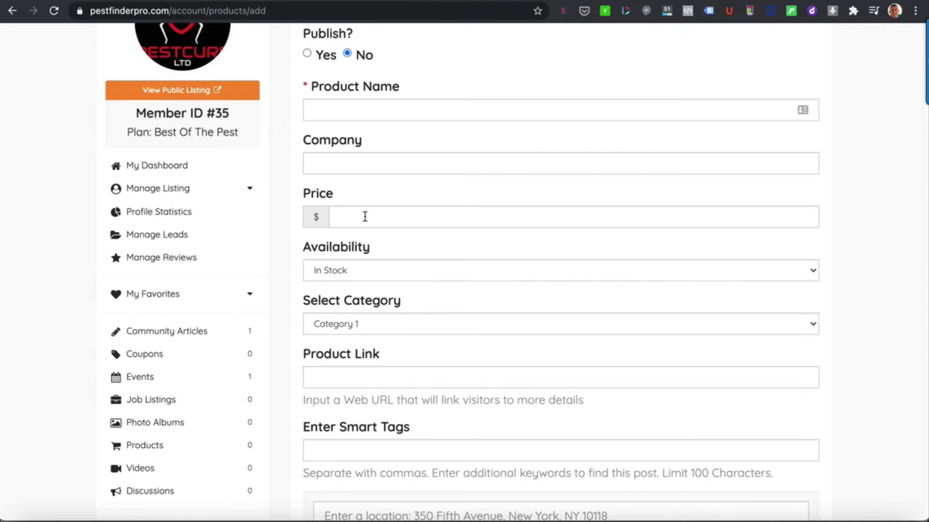
scroll(365, 216, "down", 5)
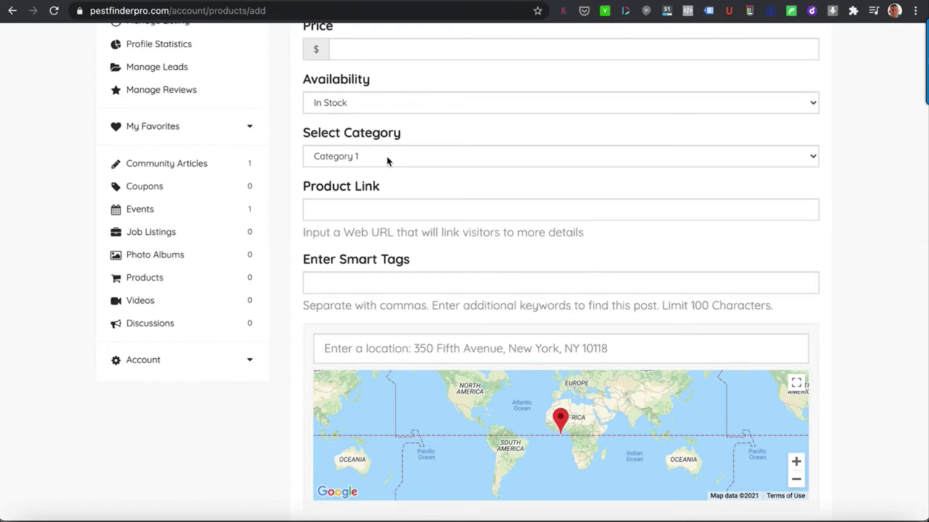
scroll(386, 161, "down", 1)
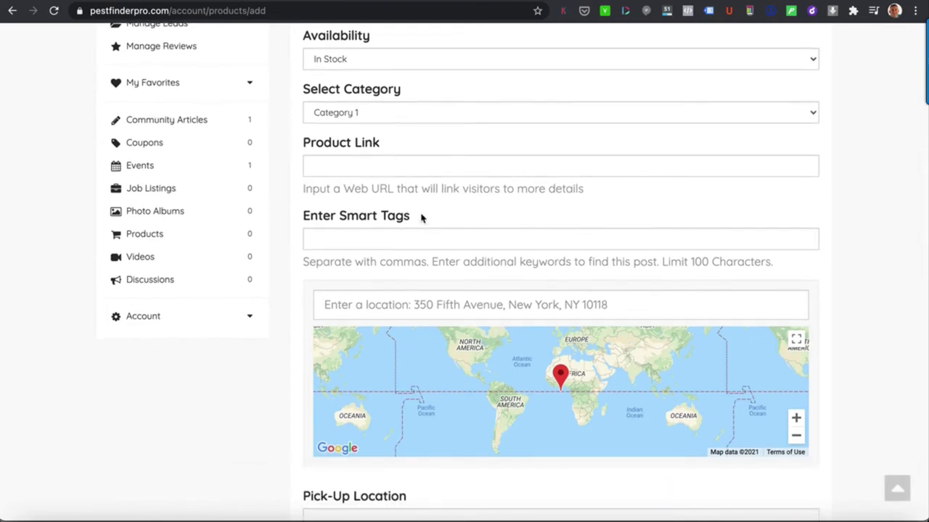
scroll(425, 223, "down", 1)
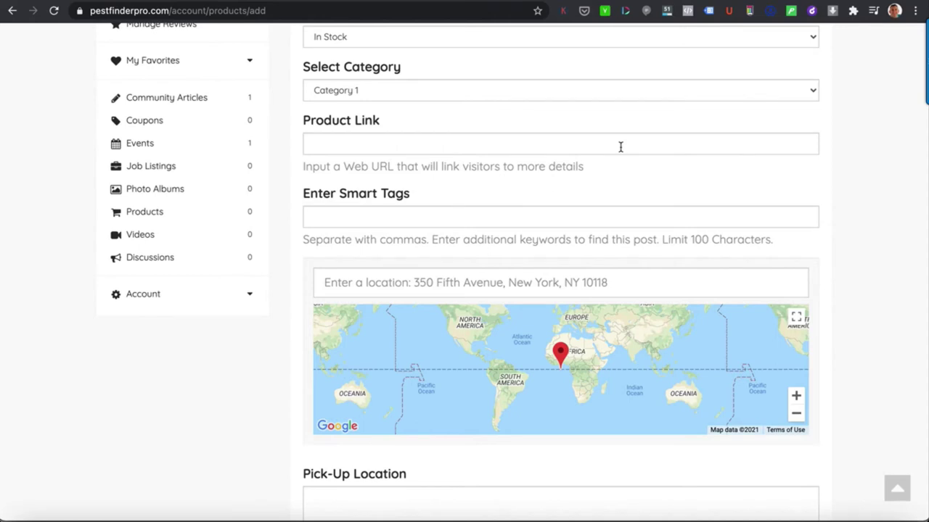
scroll(620, 147, "down", 1)
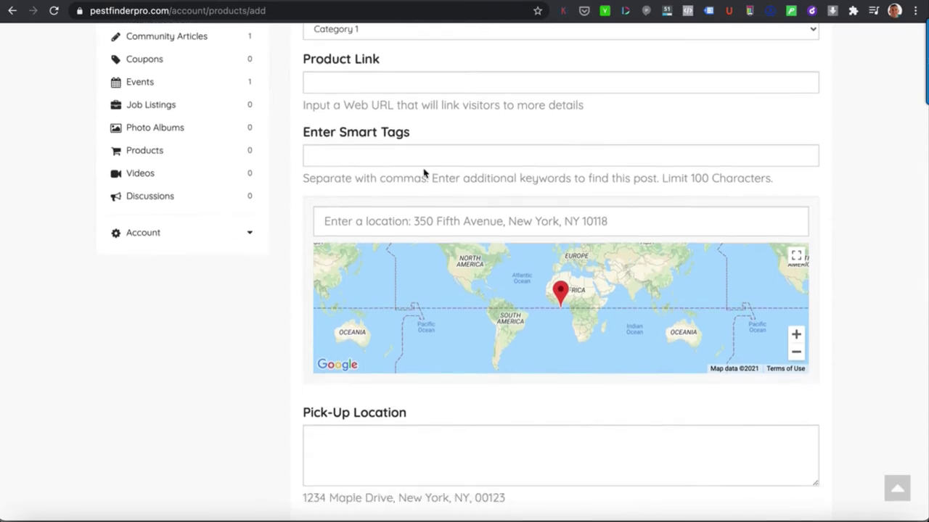
scroll(680, 150, "down", 1)
scroll(682, 150, "down", 2)
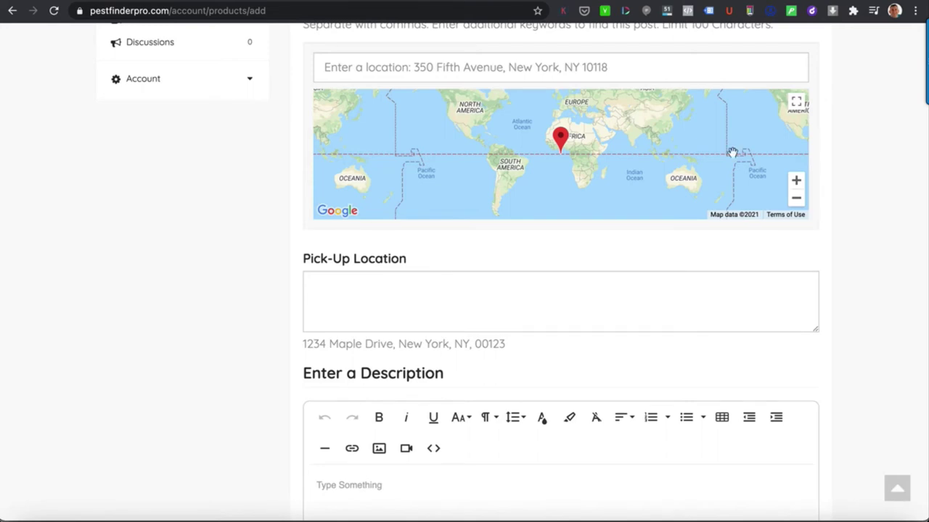
scroll(730, 302, "down", 3)
scroll(722, 308, "down", 4)
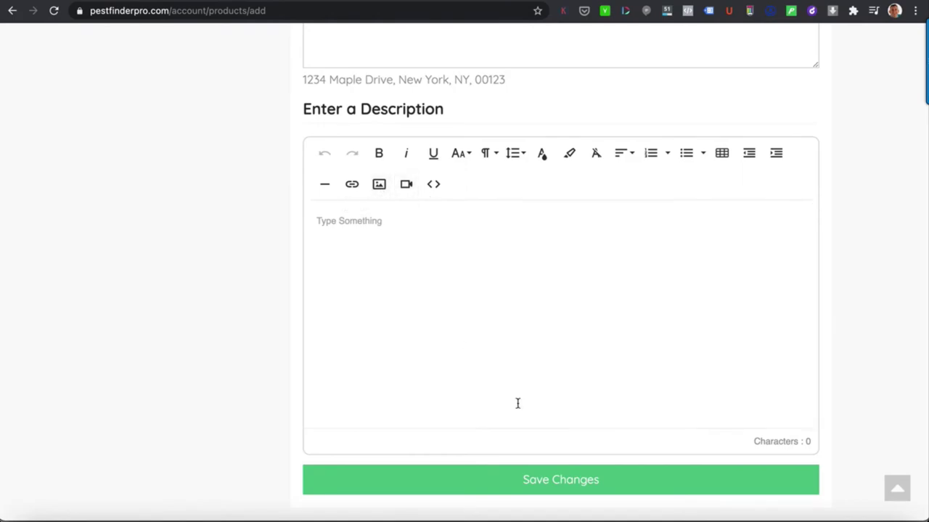
scroll(559, 307, "up", 15)
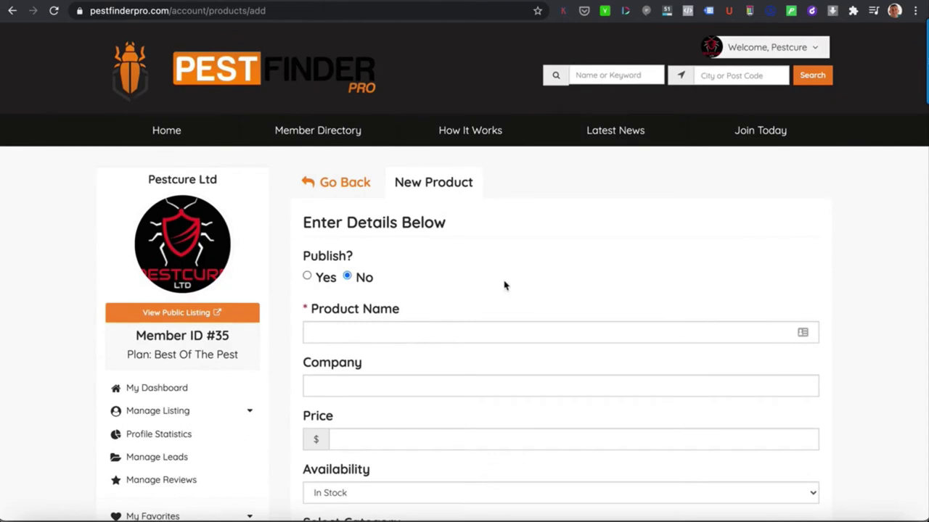
scroll(504, 286, "down", 10)
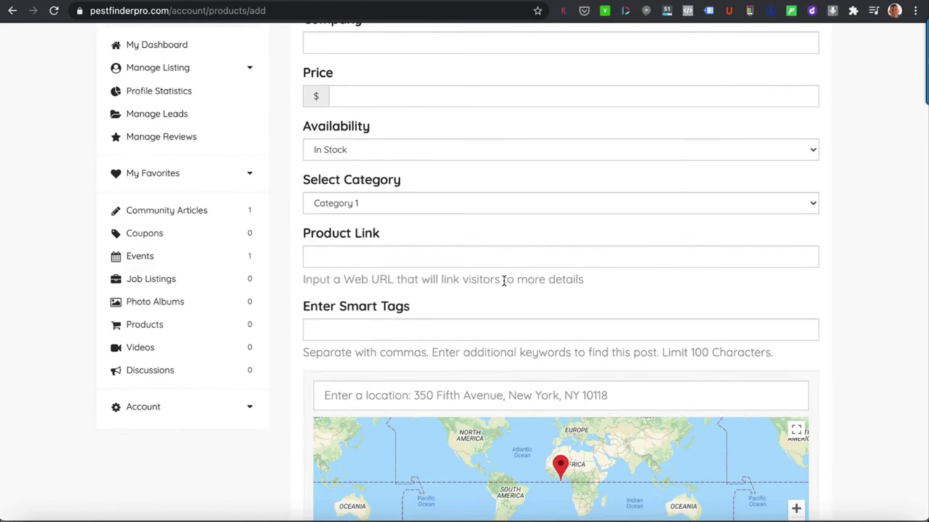
scroll(504, 283, "up", 6)
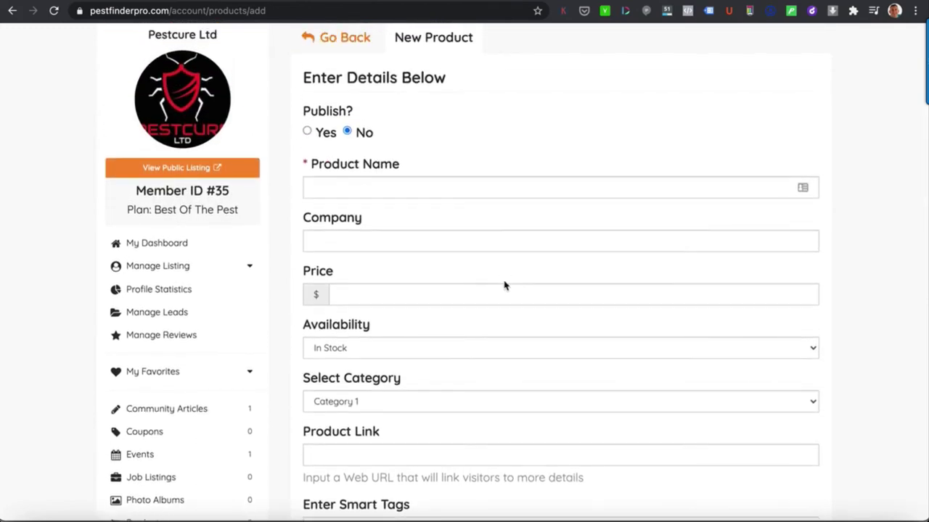
Open the listing's Profile Photo settings and review the profile photo, logo and cover photo with their size requirements
left_click(198, 251)
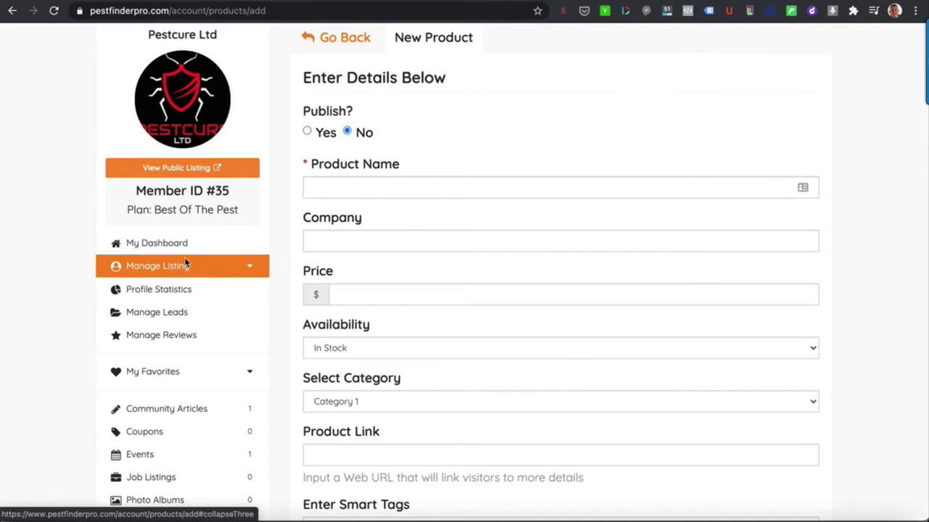
left_click(185, 268)
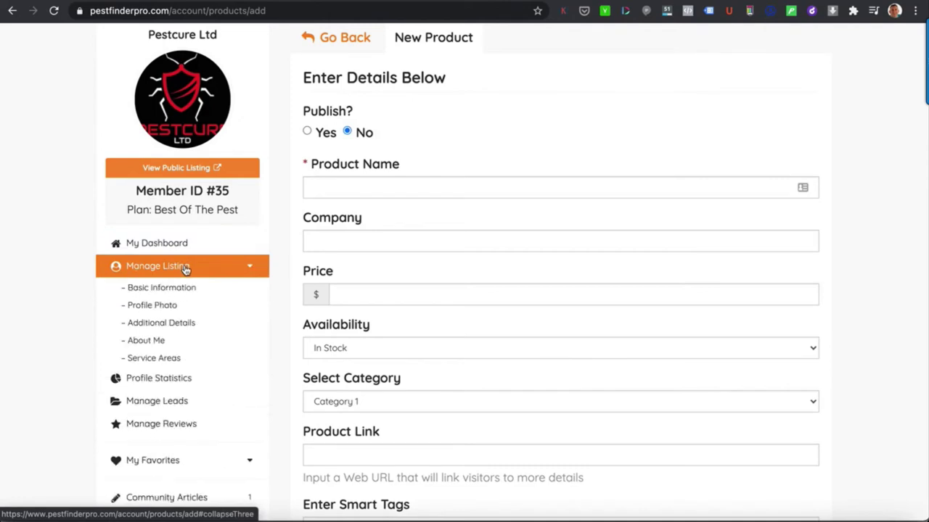
left_click(171, 307)
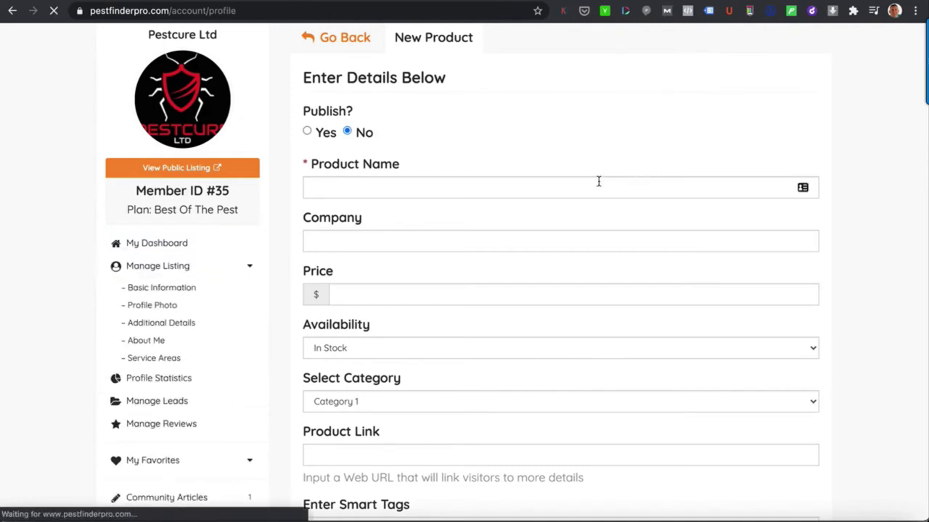
scroll(622, 338, "down", 4)
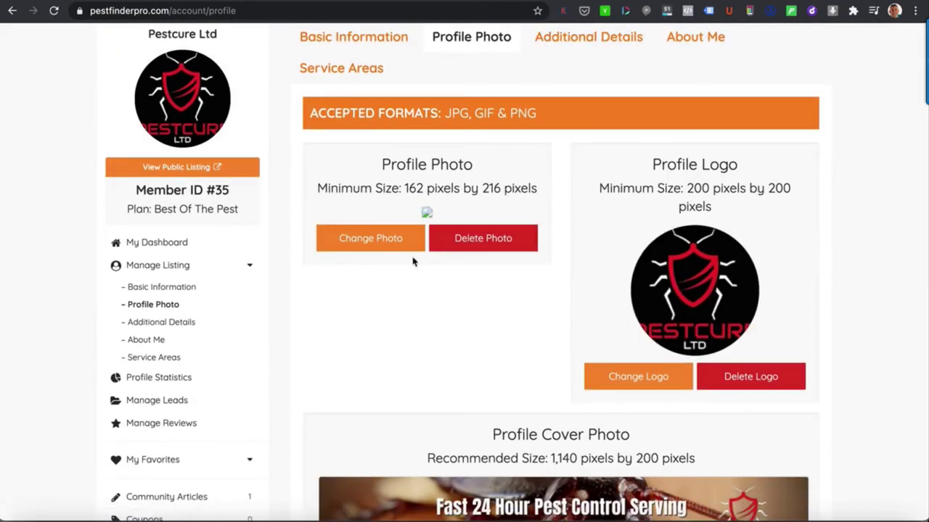
scroll(423, 293, "down", 5)
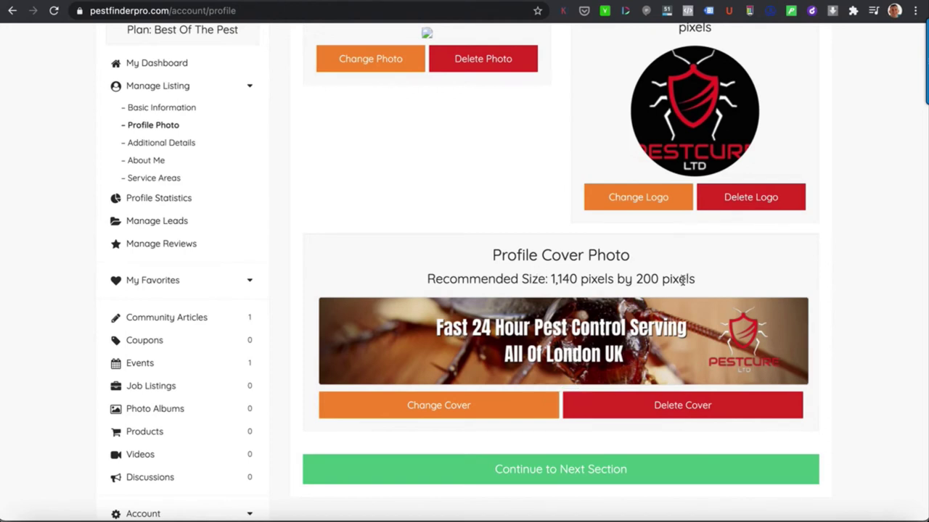
scroll(642, 330, "down", 1)
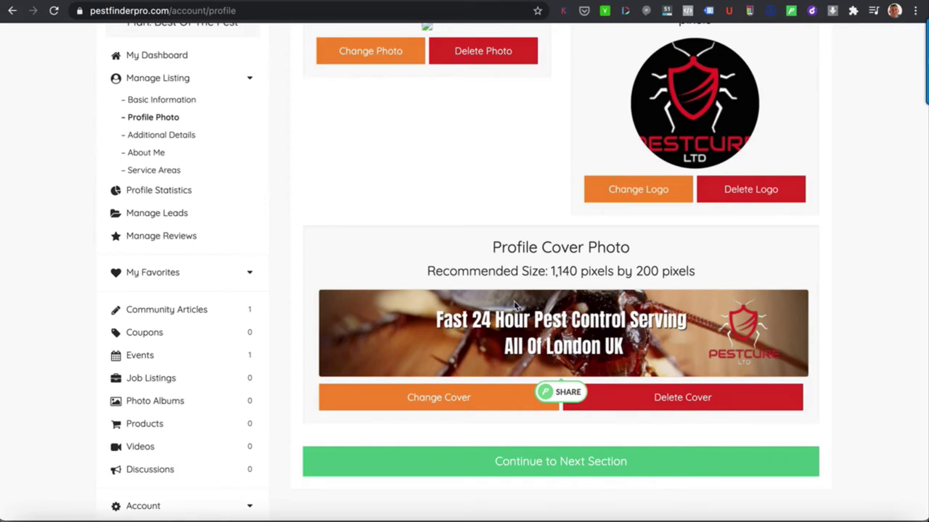
Switch to the published "24 hour emergency pest control in london" article and open the public listing of Pestcure ltd, its author
scroll(515, 305, "up", 1)
scroll(513, 301, "up", 5)
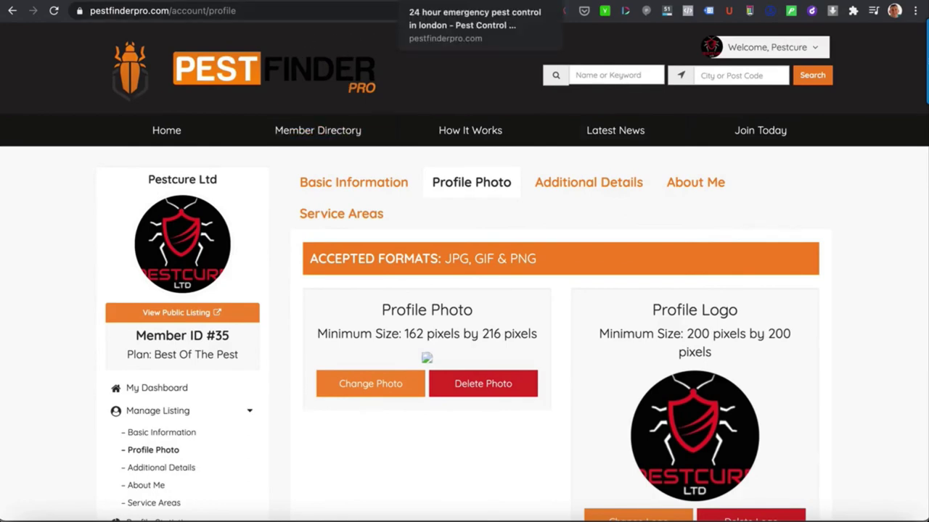
left_click(405, 9)
scroll(407, 220, "up", 3)
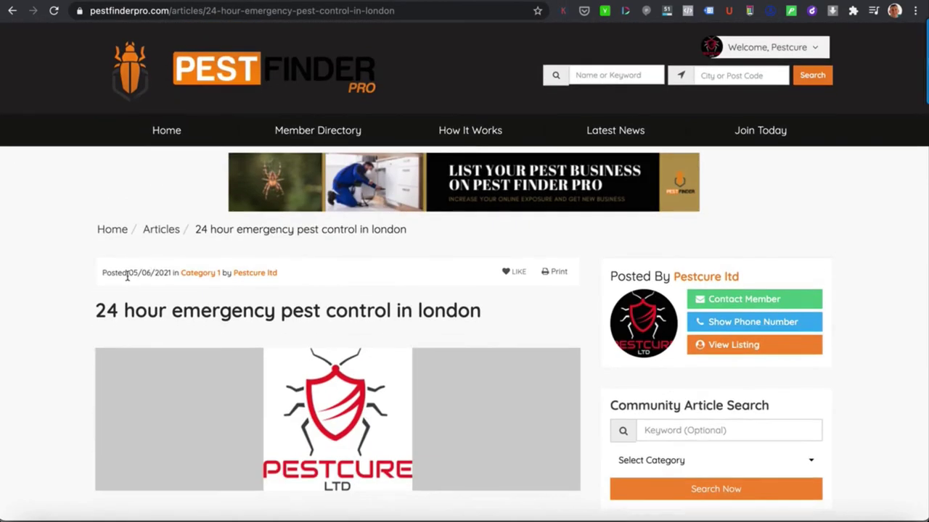
left_click(257, 274)
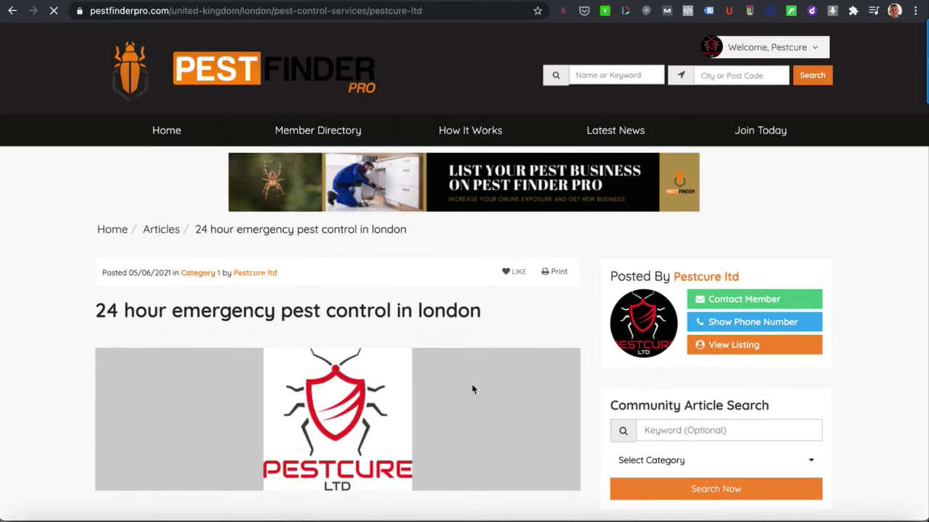
Review the header of the Pestcure ltd public listing, including its cover photo, logo, contact options and the owners group banner
scroll(475, 402, "down", 1)
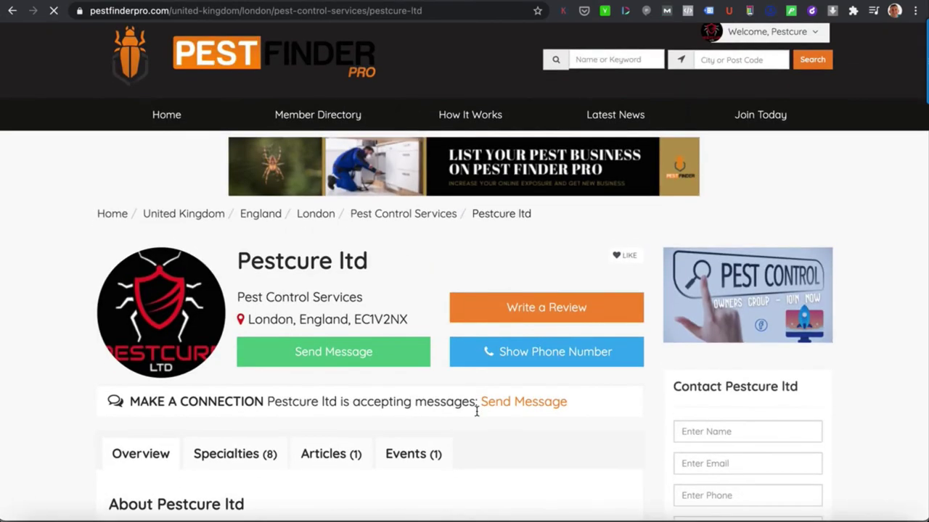
scroll(477, 411, "down", 5)
scroll(477, 411, "up", 3)
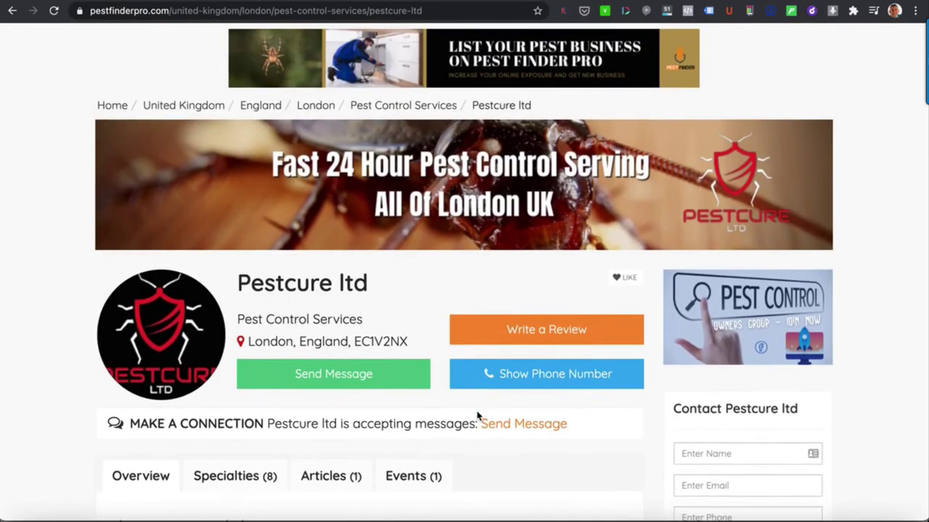
scroll(477, 415, "down", 3)
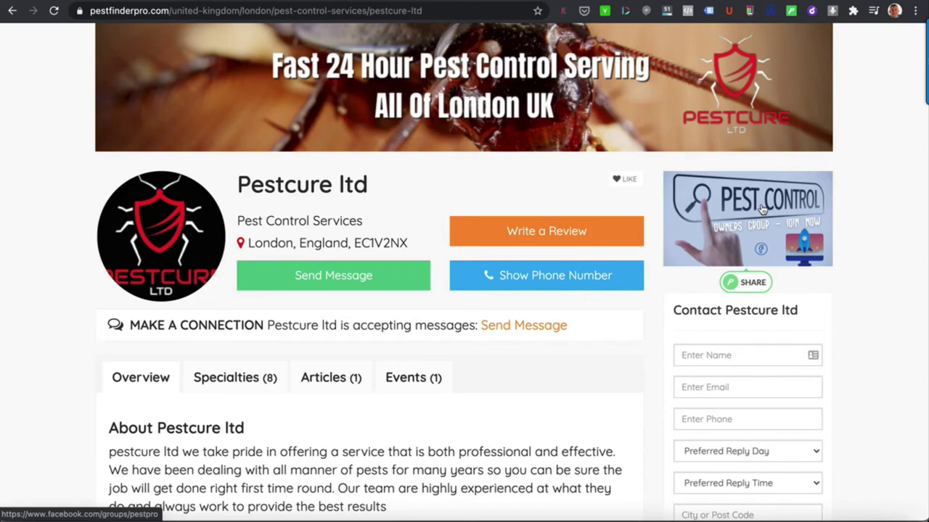
Examine the listing's Overview content, covering the about text, contact information, company details, location map, contact form and social feed
scroll(580, 362, "down", 2)
scroll(589, 322, "down", 1)
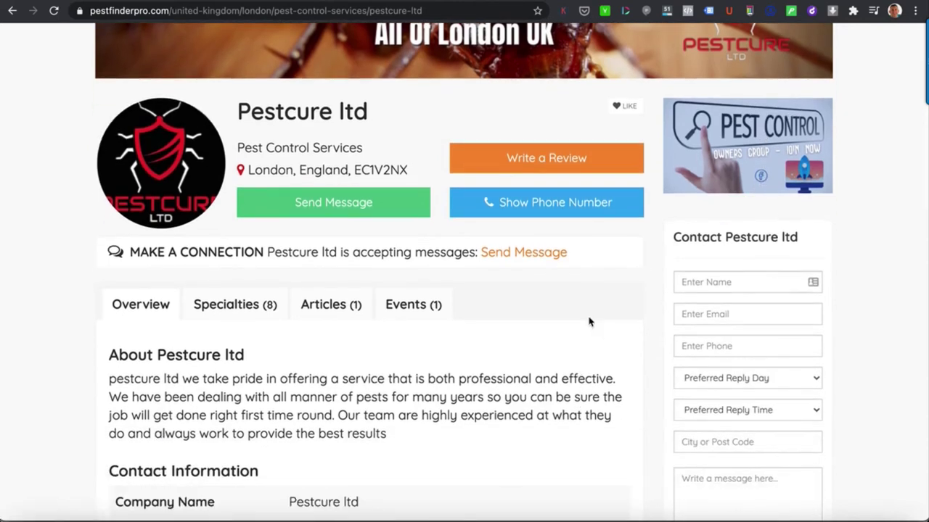
scroll(554, 344, "down", 5)
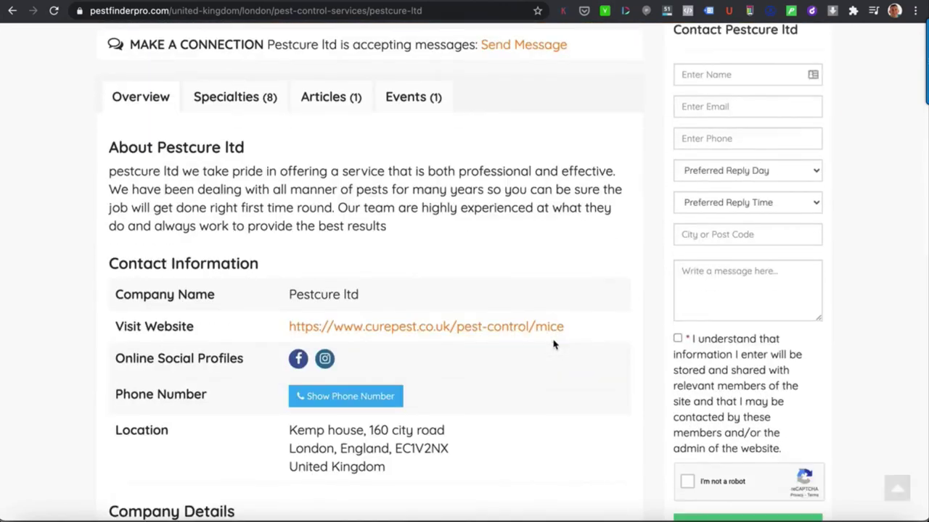
scroll(554, 344, "down", 7)
scroll(554, 346, "up", 3)
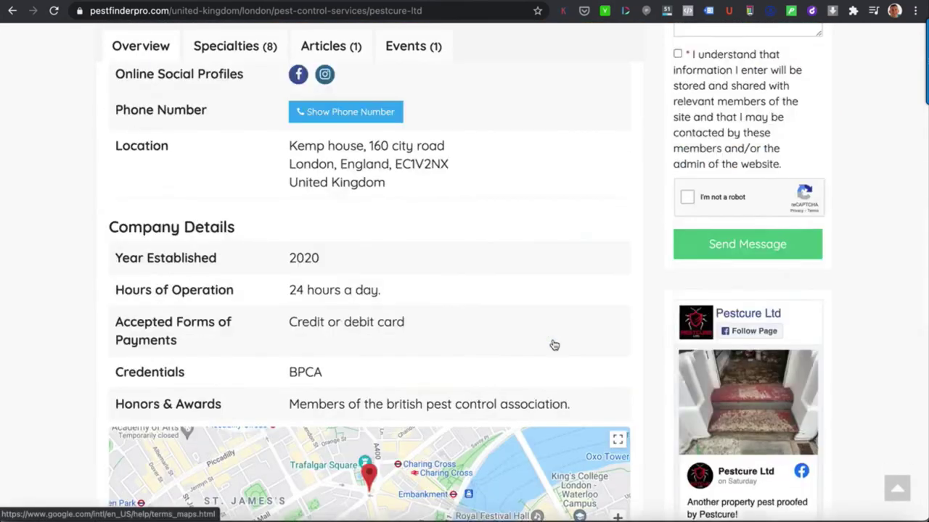
scroll(555, 345, "up", 2)
scroll(553, 345, "up", 3)
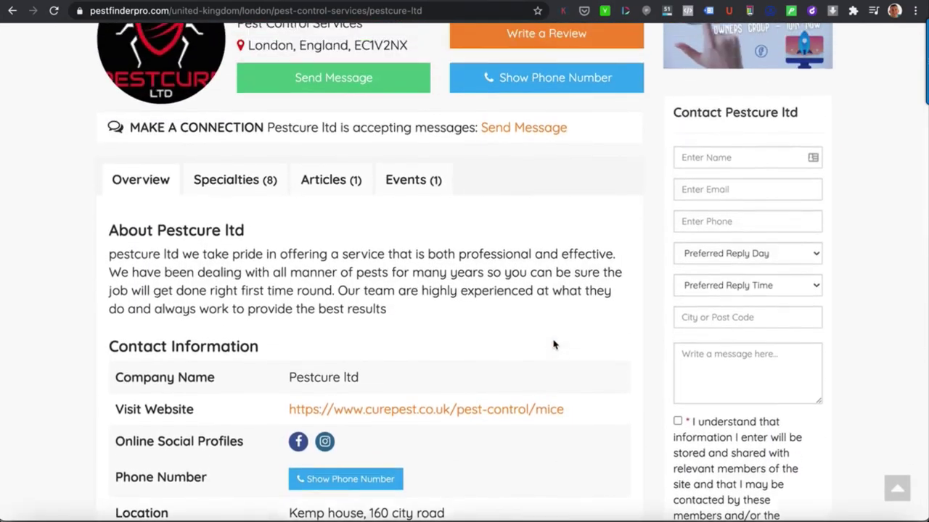
scroll(553, 345, "up", 1)
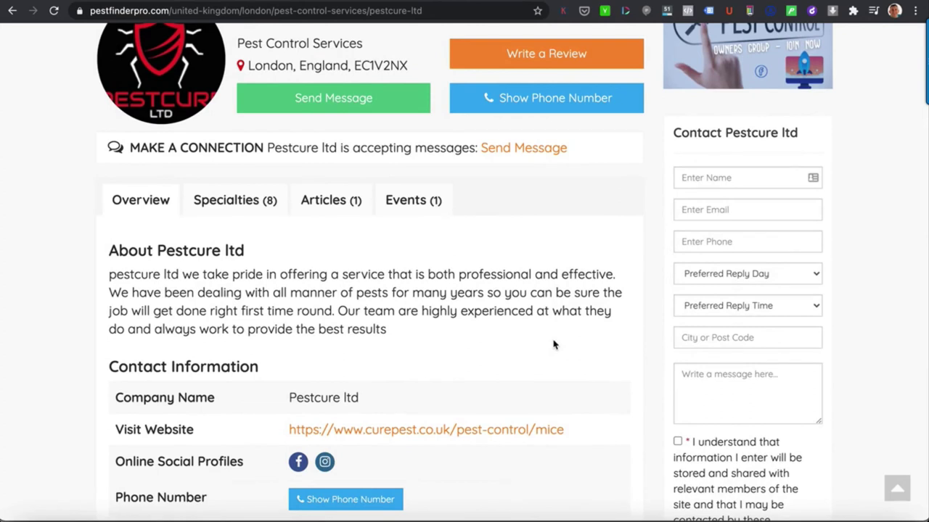